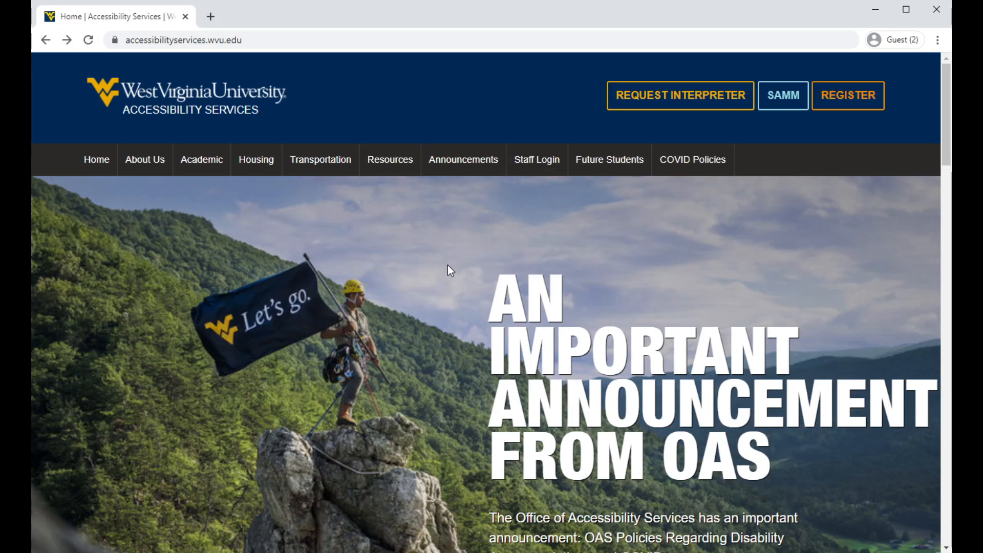
Enter SAMM as a faculty user and open the course OAS Alt Format for Fall 2020.
{"action": "left_click", "coordinate": [776, 97]}
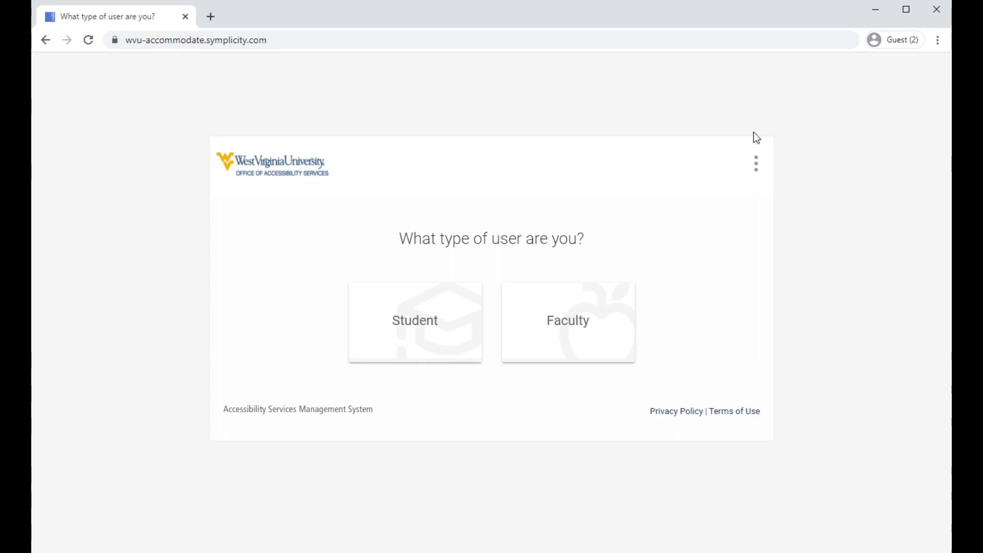
{"action": "left_click", "coordinate": [568, 328]}
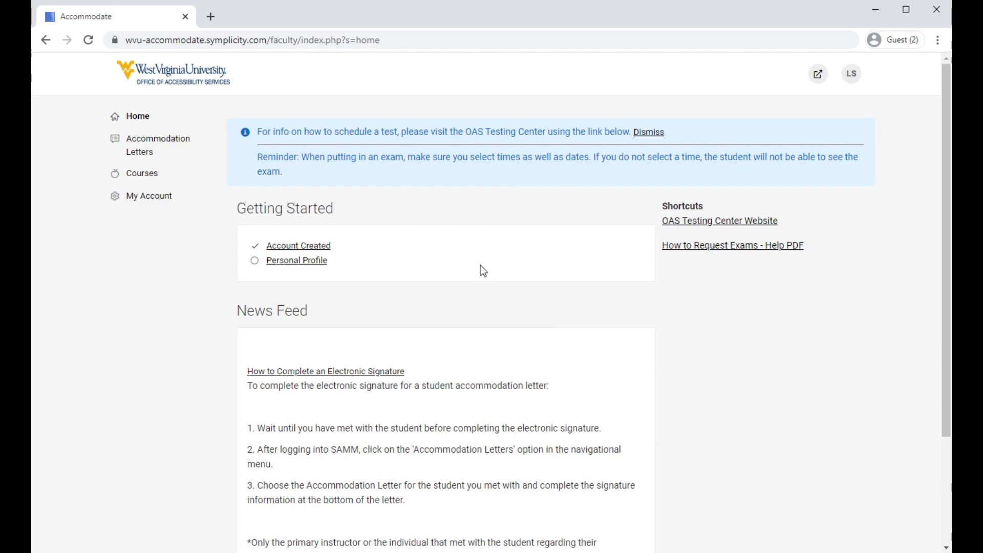
{"action": "left_click", "coordinate": [153, 176]}
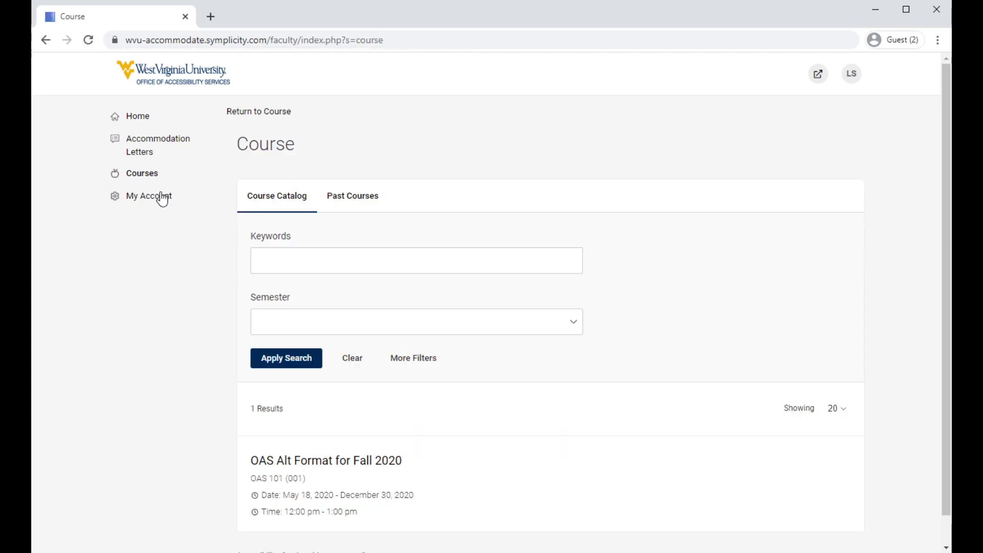
{"action": "scroll", "coordinate": [183, 361], "scroll_direction": "down", "scroll_amount": 1}
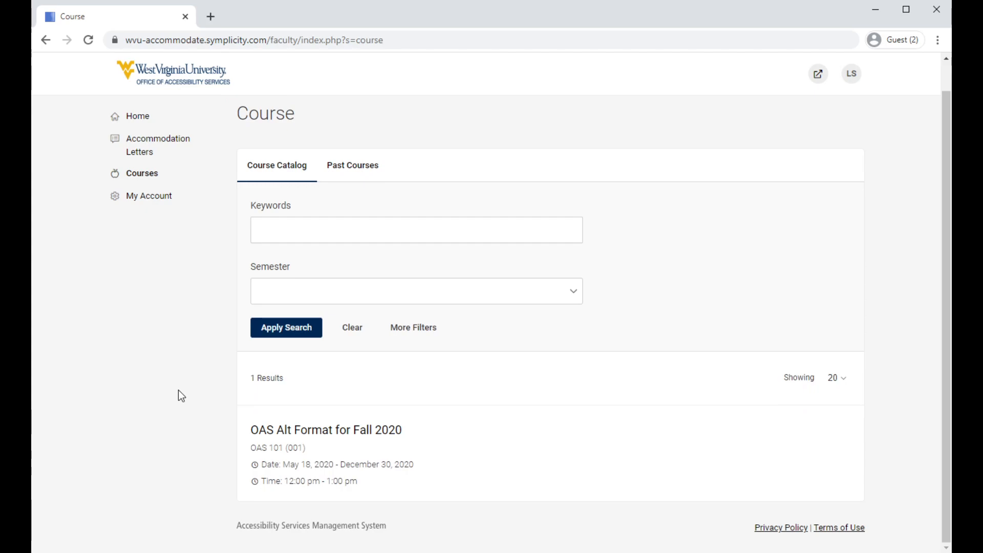
{"action": "left_click", "coordinate": [367, 432]}
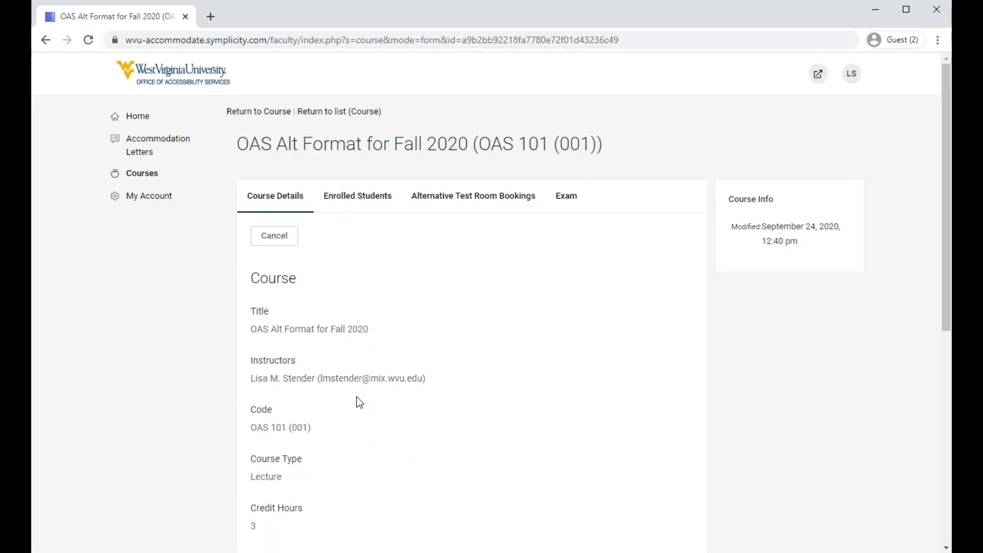
Start a new exam record for the course and title it Quiz 2.
{"action": "left_click", "coordinate": [566, 198]}
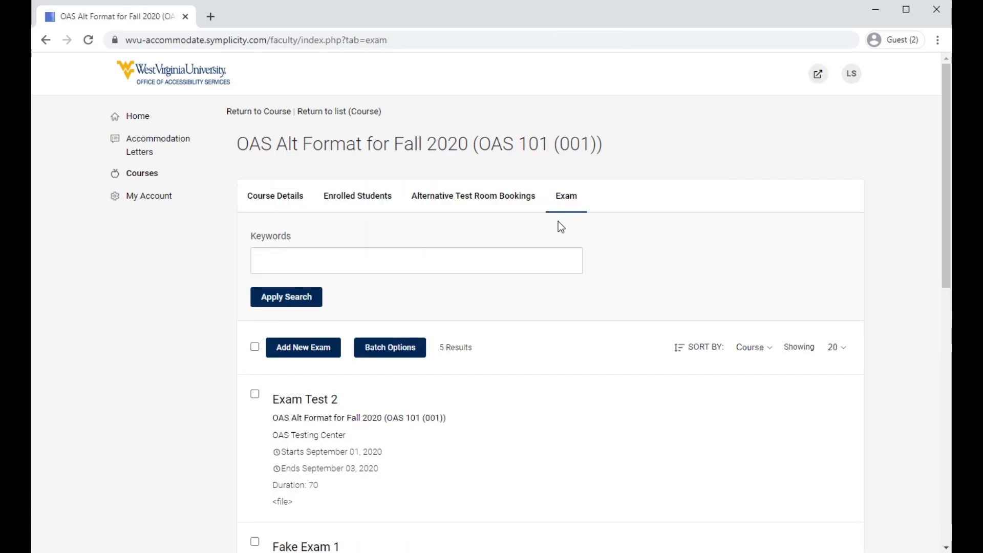
{"action": "left_click", "coordinate": [301, 353]}
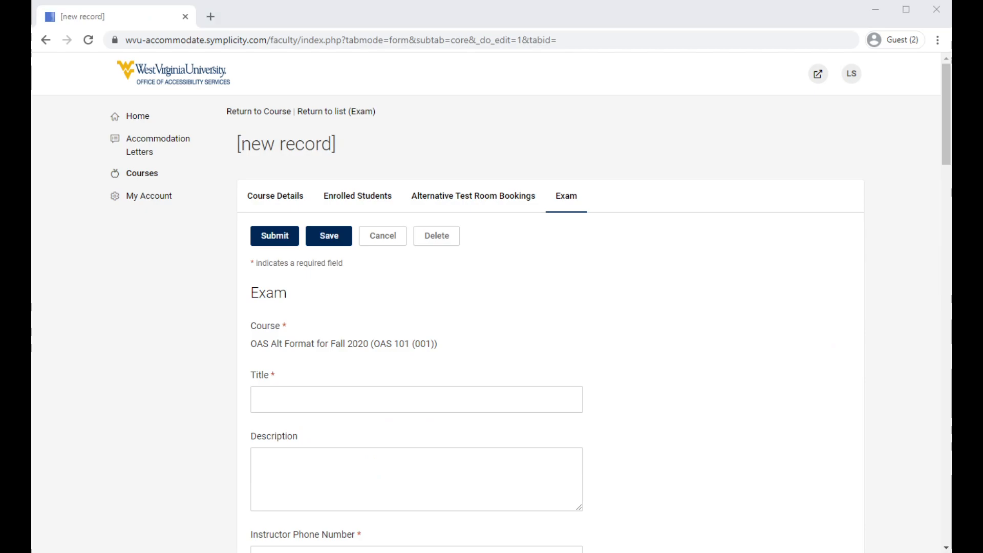
{"action": "left_click", "coordinate": [286, 395]}
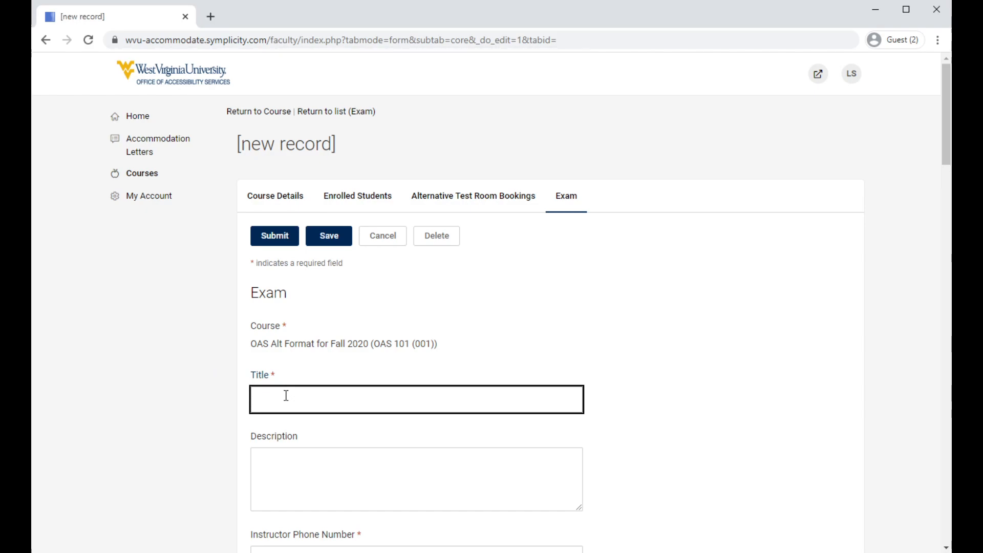
{"action": "type", "text": "Quiz 2"}
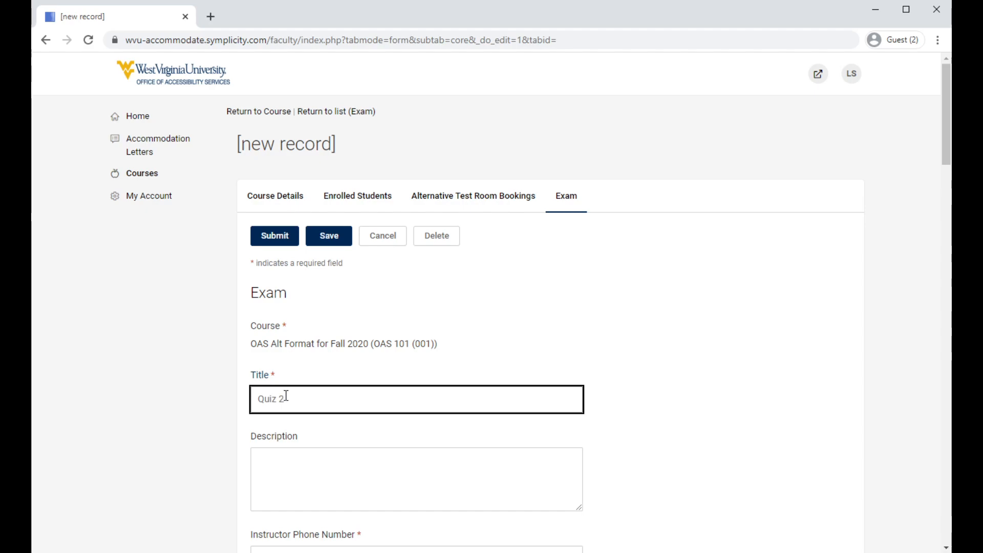
Enter the instructor's phone number and mark the exam as not a final exam.
{"action": "scroll", "coordinate": [307, 393], "scroll_direction": "down", "scroll_amount": 4}
{"action": "left_click", "coordinate": [350, 366]}
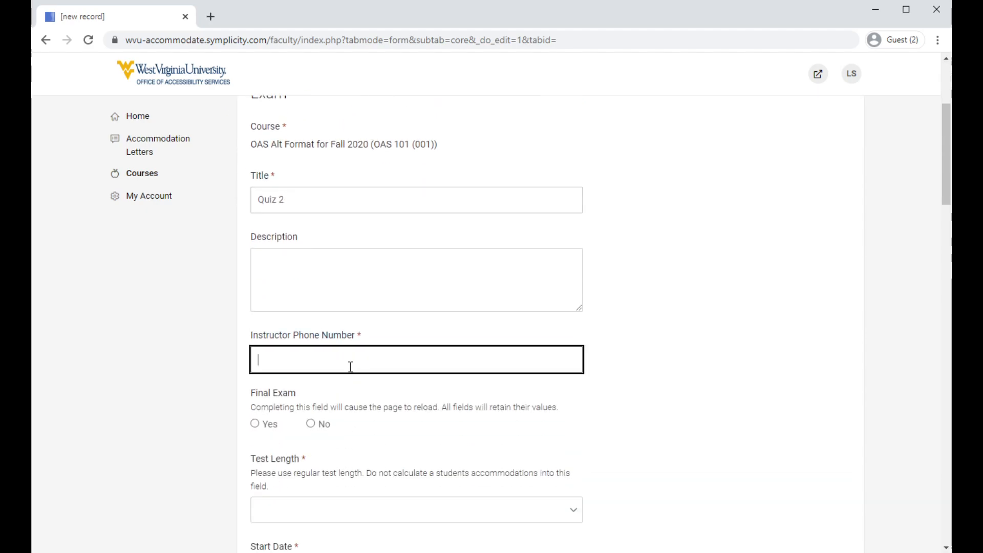
{"action": "type", "text": "5555555"}
{"action": "left_click", "coordinate": [358, 392]}
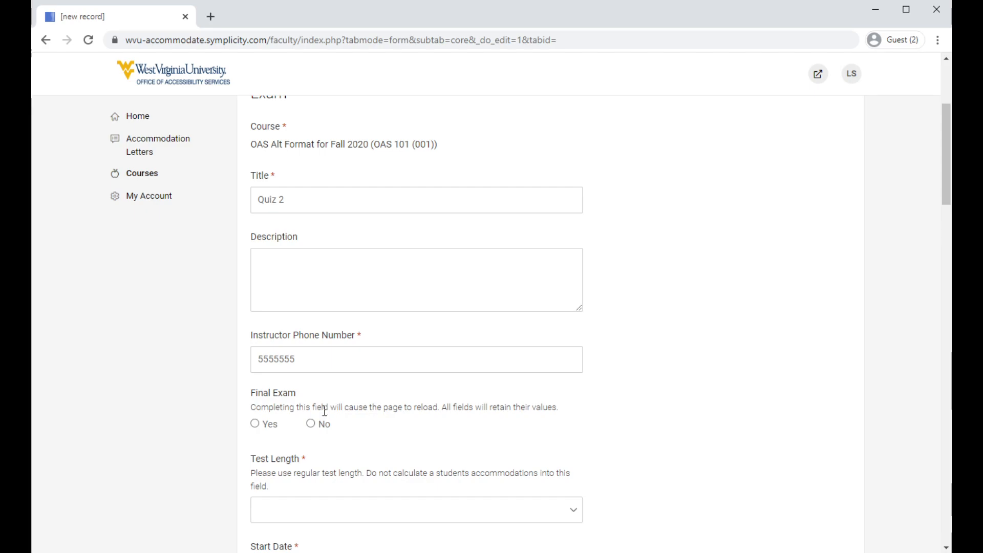
{"action": "left_click", "coordinate": [311, 425]}
Set the exam's test length to 60.
{"action": "scroll", "coordinate": [320, 428], "scroll_direction": "down", "scroll_amount": 3}
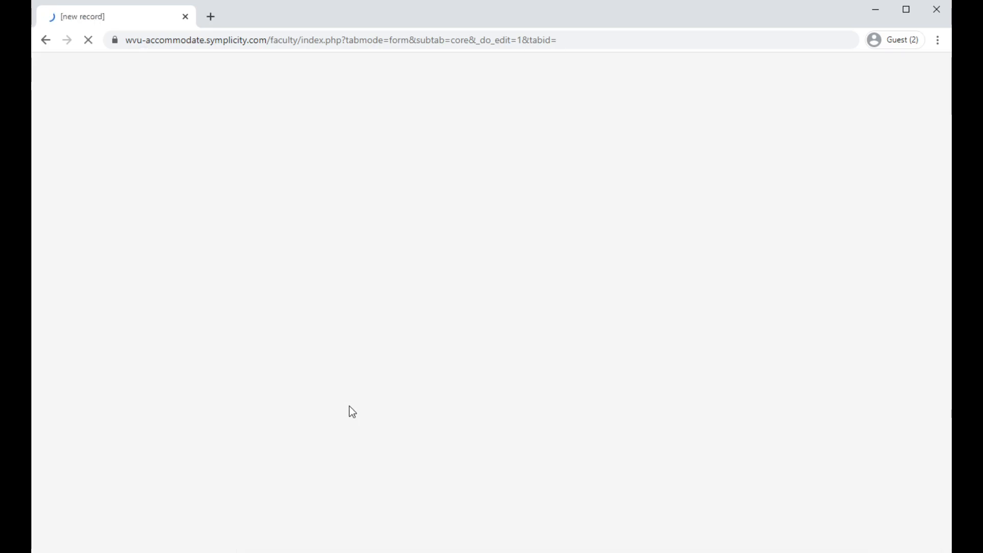
{"action": "key", "text": "Tab"}
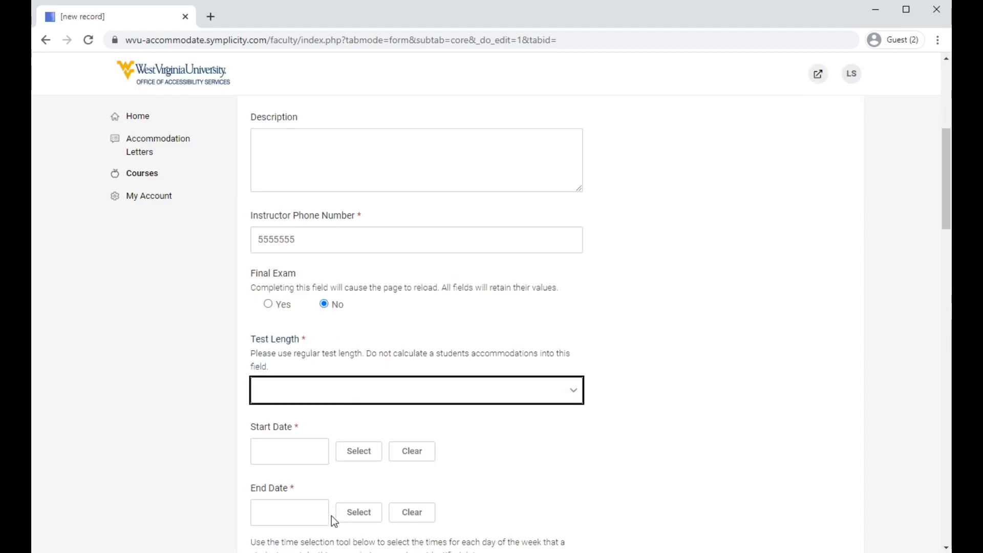
{"action": "type", "text": "60"}
{"action": "left_click", "coordinate": [705, 387]}
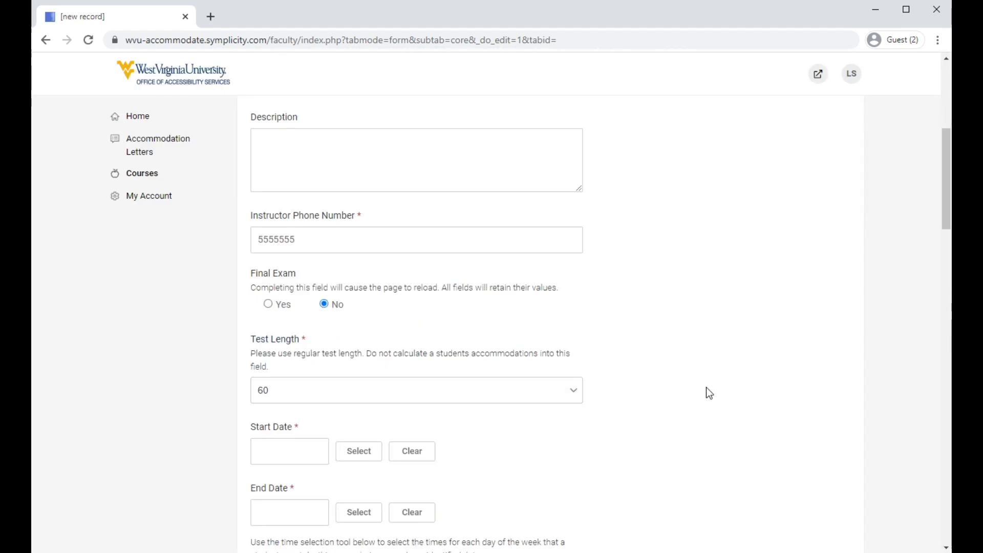
Set the exam's start date to 2020-12-21 and its end date to 2020-12-23.
{"action": "scroll", "coordinate": [705, 387], "scroll_direction": "down", "scroll_amount": 1}
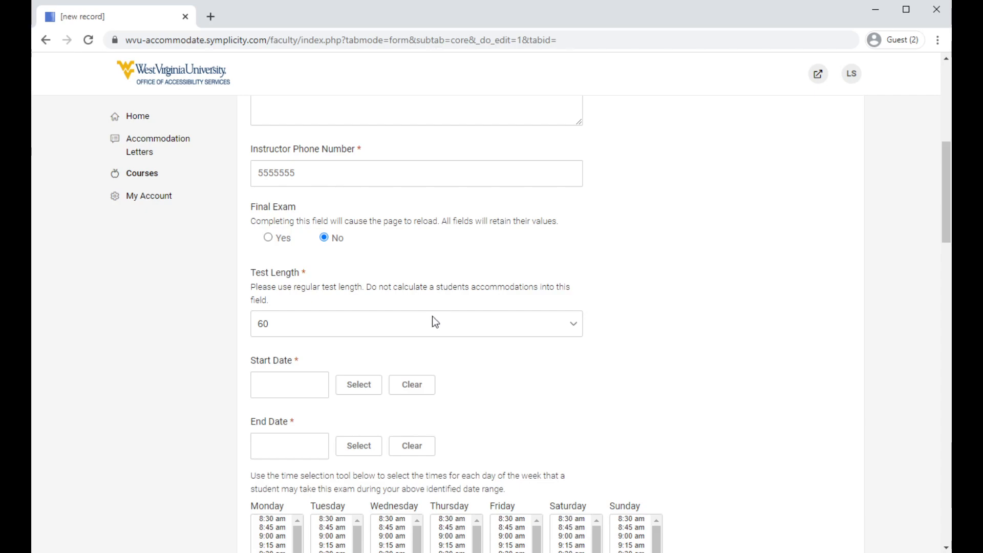
{"action": "left_click", "coordinate": [287, 386]}
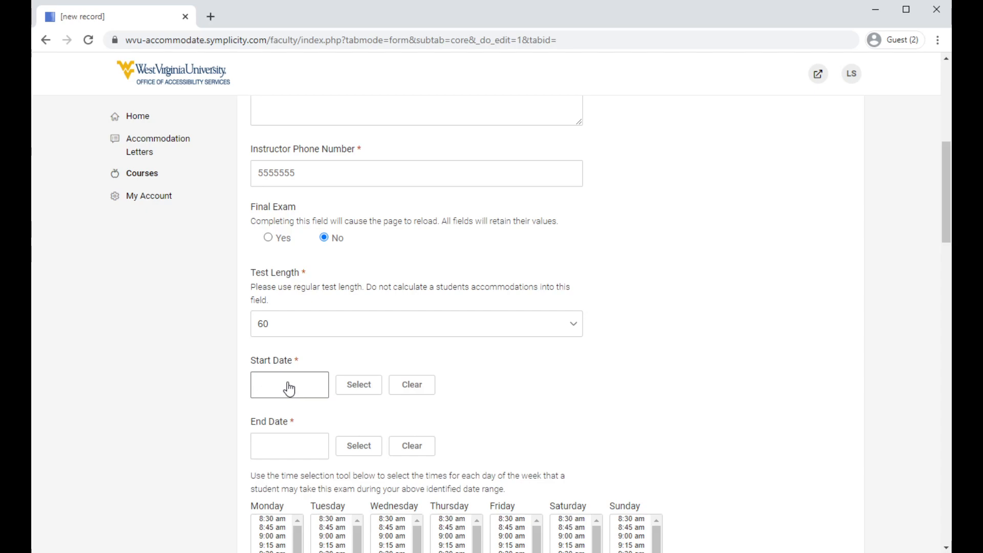
{"action": "left_click", "coordinate": [361, 390]}
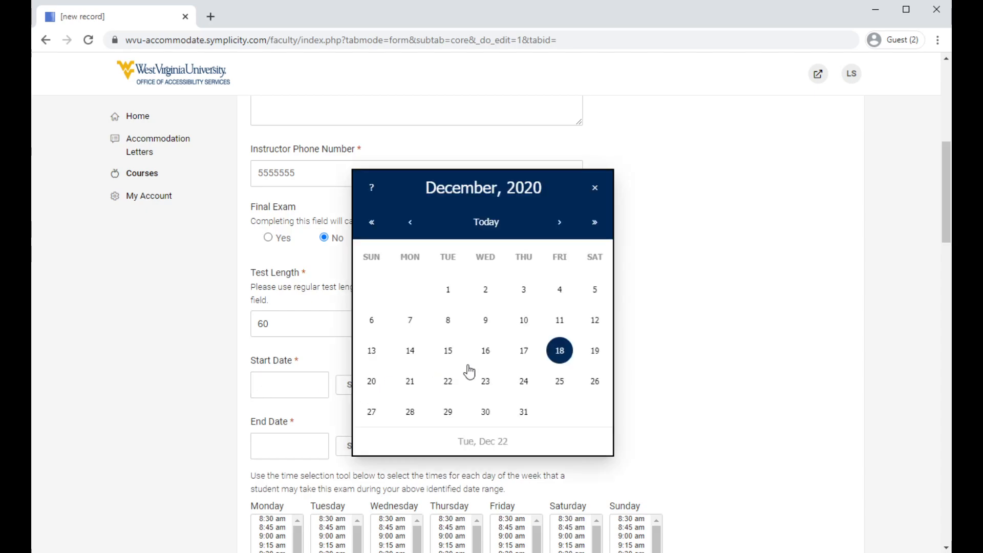
{"action": "left_click", "coordinate": [410, 388]}
{"action": "left_click", "coordinate": [353, 445]}
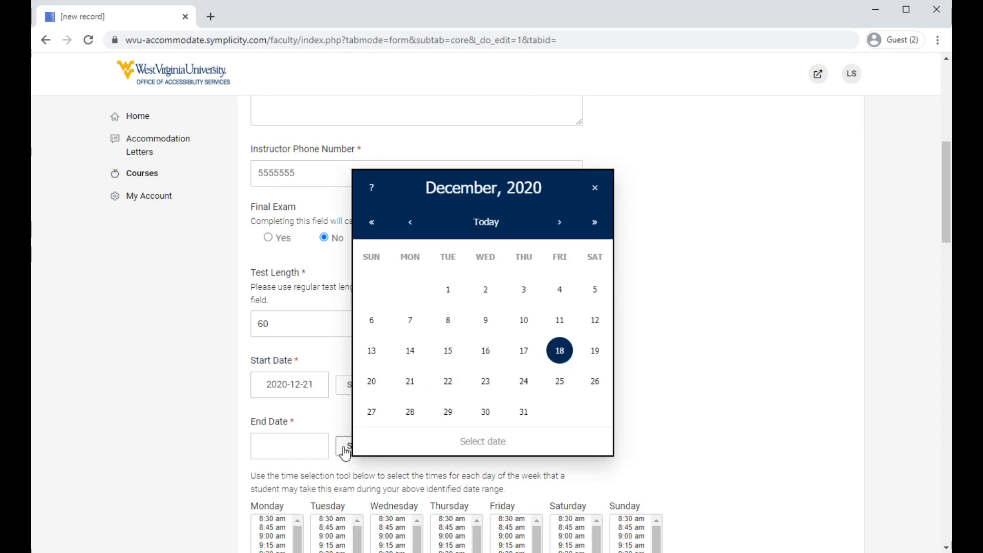
{"action": "left_click", "coordinate": [486, 383]}
Select all exam times from 8:30 am through 12:00 pm for Monday, Tuesday and Wednesday.
{"action": "scroll", "coordinate": [474, 370], "scroll_direction": "down", "scroll_amount": 1}
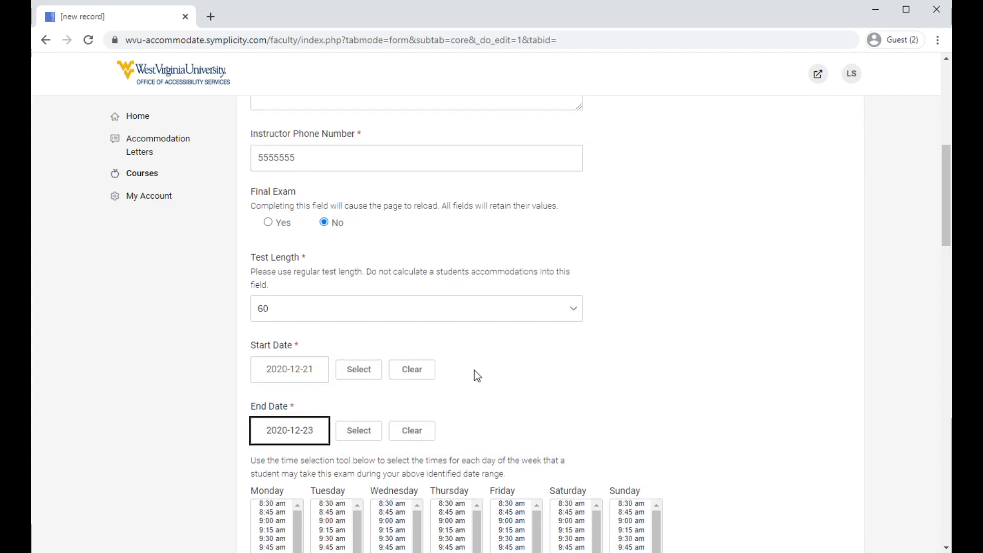
{"action": "scroll", "coordinate": [233, 391], "scroll_direction": "down", "scroll_amount": 2}
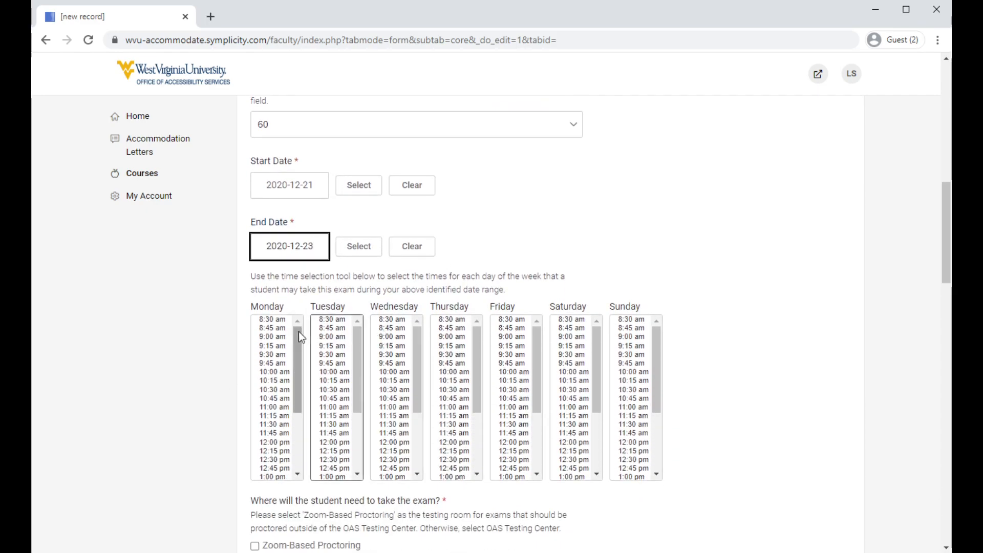
{"action": "left_click", "coordinate": [283, 320]}
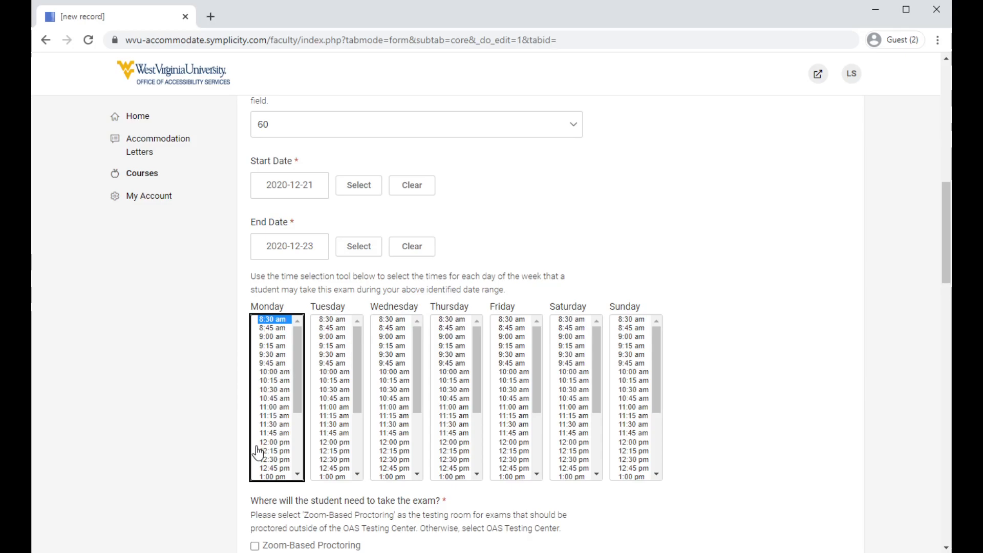
{"action": "left_click", "coordinate": [281, 443], "text": "shift"}
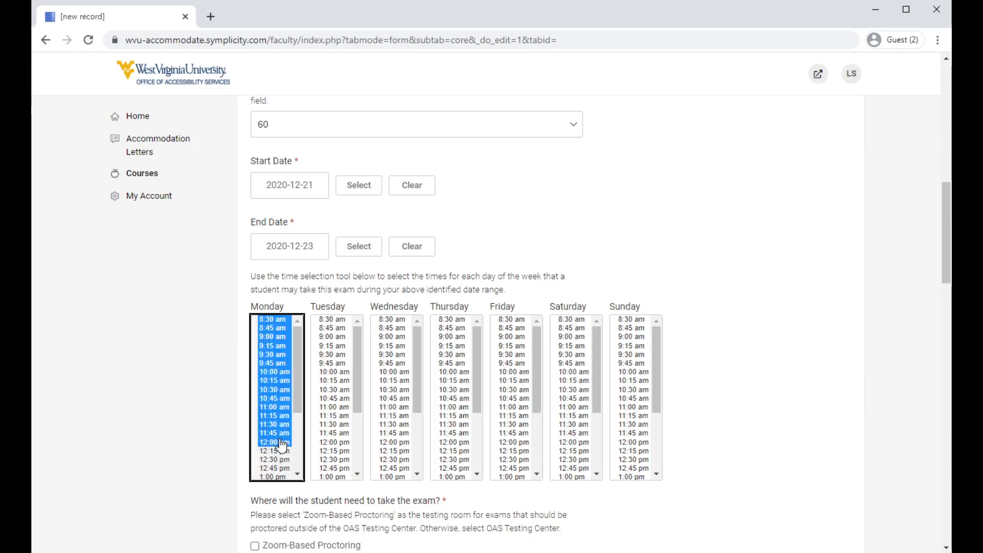
{"action": "left_click", "coordinate": [332, 320]}
{"action": "left_click", "coordinate": [344, 441], "text": "shift"}
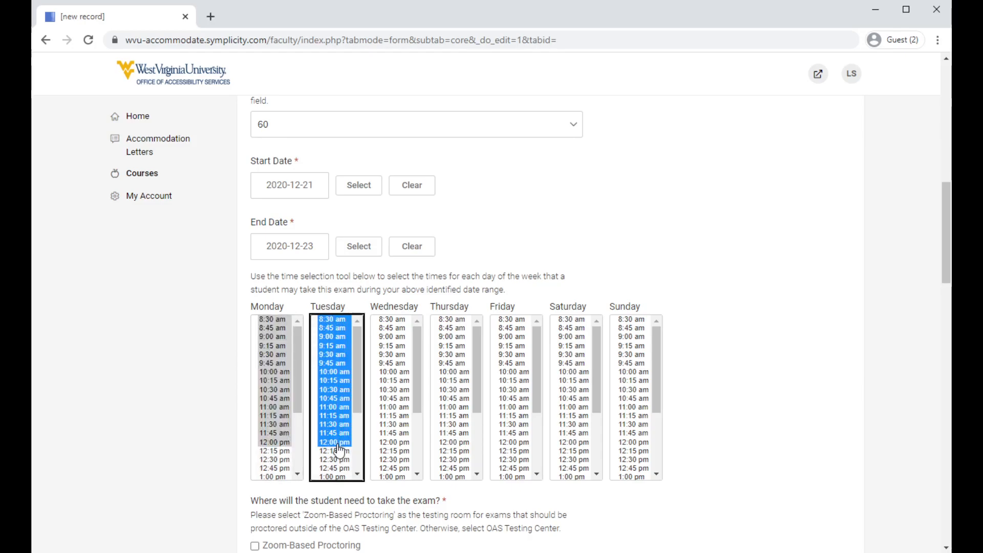
{"action": "left_click", "coordinate": [397, 320]}
{"action": "left_click", "coordinate": [388, 443], "text": "shift"}
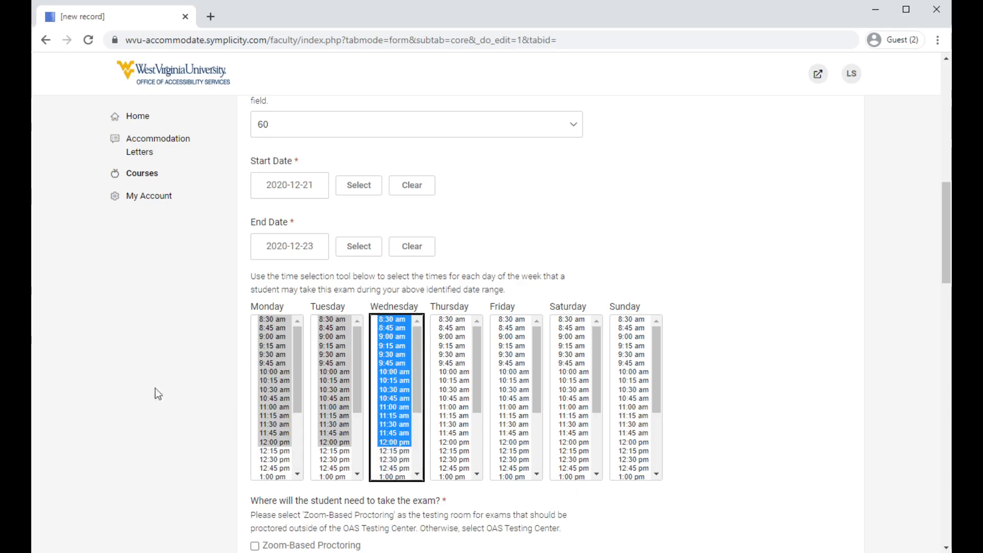
{"action": "left_click", "coordinate": [137, 379]}
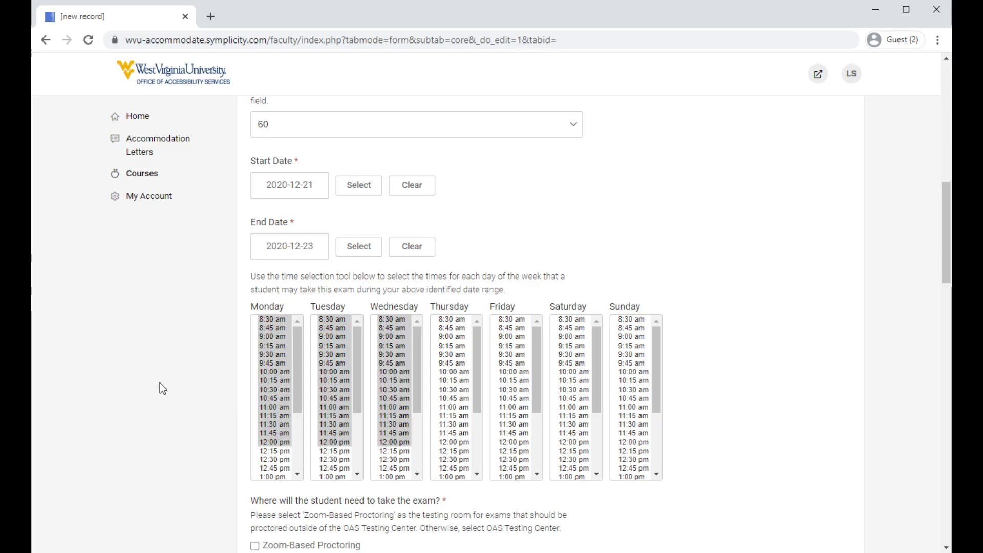
Choose OAS Testing Center as the exam location and Paper Exam as the exam format.
{"action": "scroll", "coordinate": [159, 382], "scroll_direction": "down", "scroll_amount": 3}
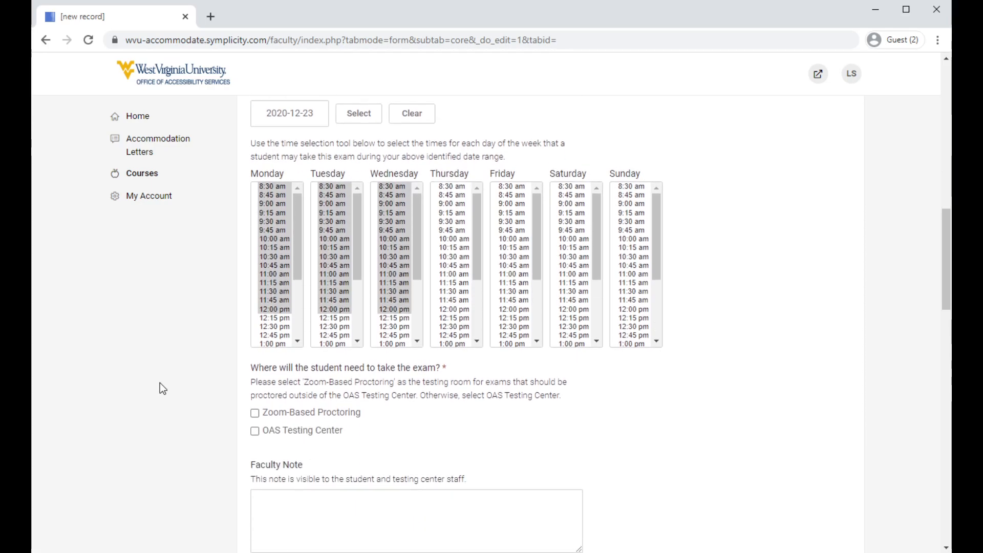
{"action": "scroll", "coordinate": [235, 382], "scroll_direction": "down", "scroll_amount": 1}
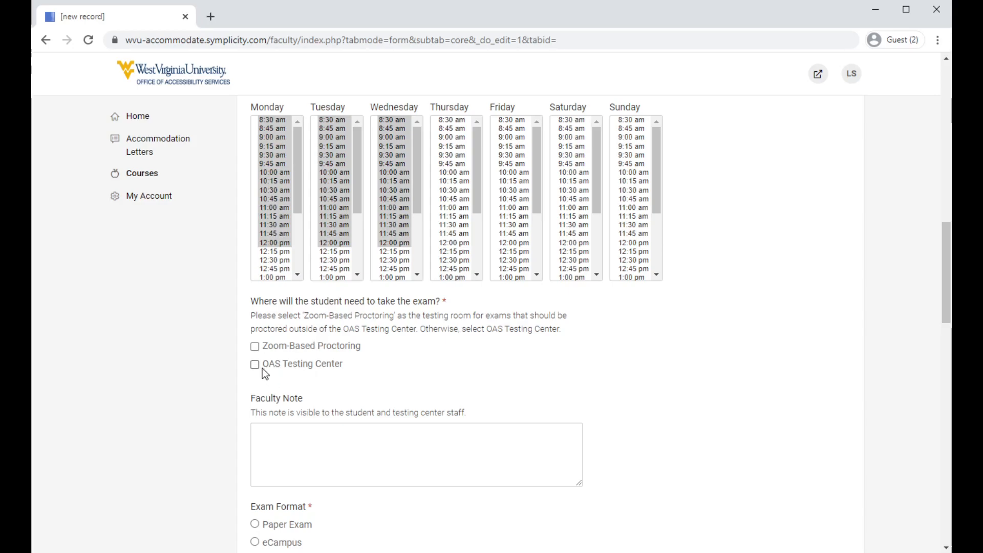
{"action": "scroll", "coordinate": [222, 375], "scroll_direction": "down", "scroll_amount": 3}
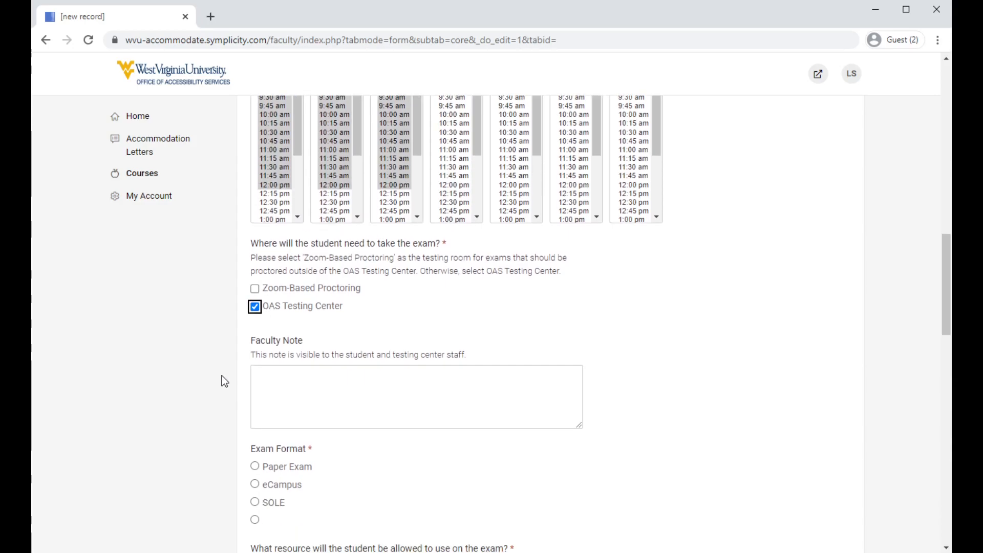
{"action": "triple_click", "coordinate": [304, 371]}
{"action": "left_click", "coordinate": [339, 397]}
{"action": "left_click", "coordinate": [256, 392]}
{"action": "scroll", "coordinate": [342, 366], "scroll_direction": "down", "scroll_amount": 3}
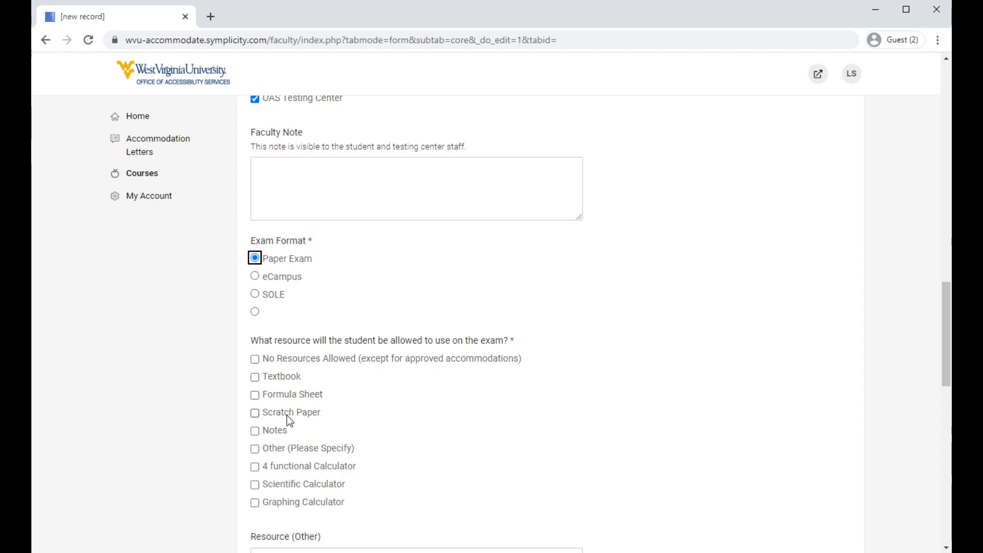
{"action": "left_click", "coordinate": [272, 448]}
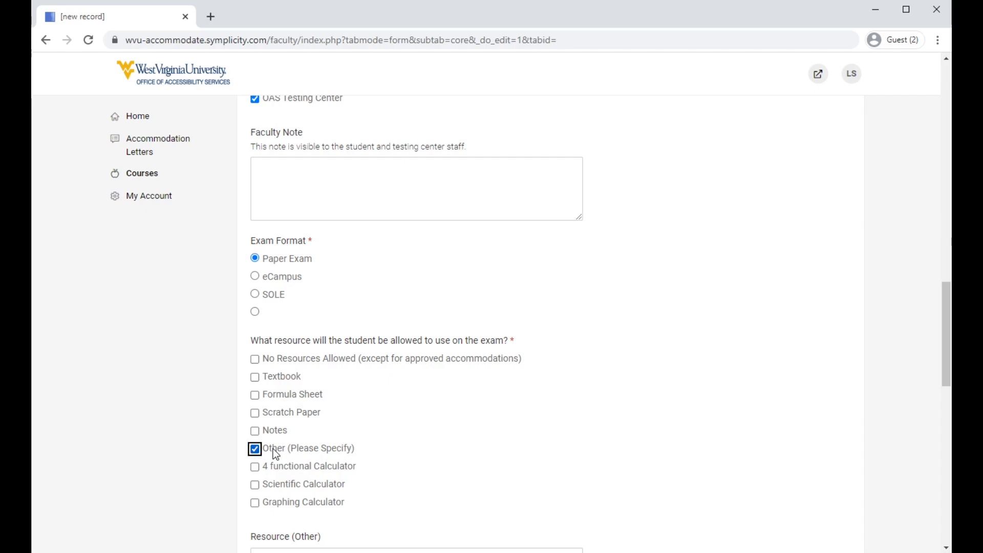
{"action": "scroll", "coordinate": [273, 447], "scroll_direction": "down", "scroll_amount": 3}
{"action": "left_click", "coordinate": [280, 423]}
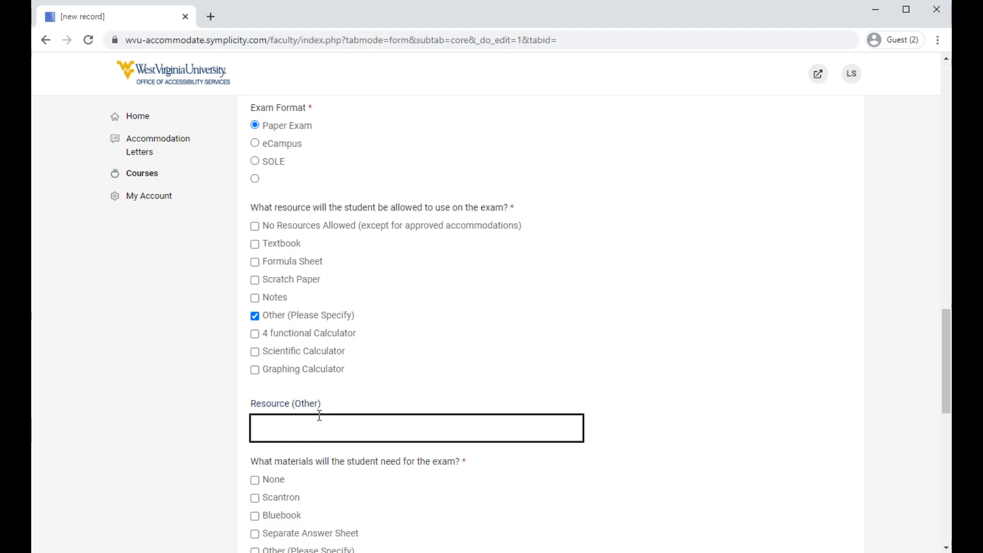
{"action": "left_click", "coordinate": [290, 310]}
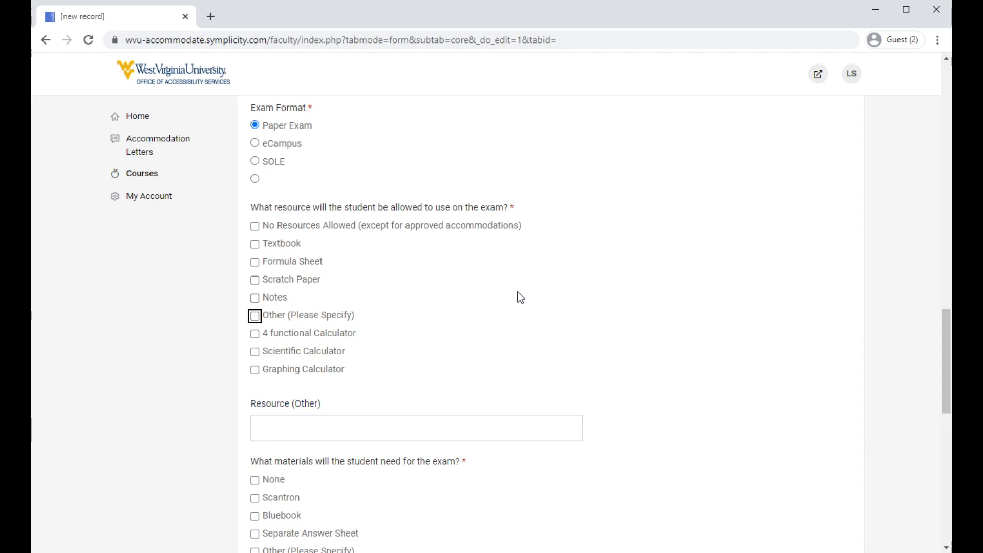
Allow Notes as the student's exam resource and choose Scantron as the material needed for the exam.
{"action": "key", "text": "shift+Tab"}
{"action": "key", "text": "space"}
{"action": "scroll", "coordinate": [519, 297], "scroll_direction": "down", "scroll_amount": 4}
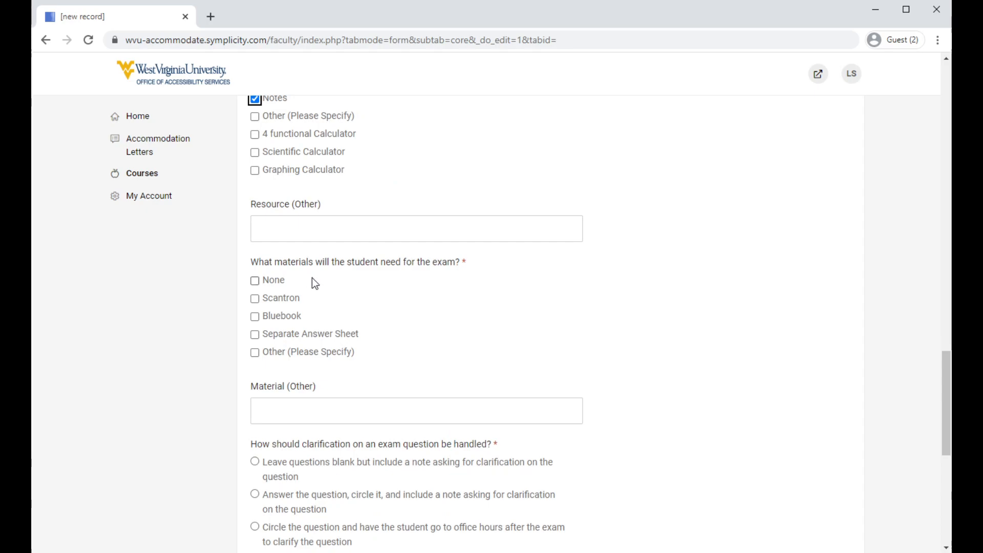
{"action": "left_click_drag", "start_coordinate": [272, 263], "coordinate": [406, 265]}
{"action": "left_click", "coordinate": [405, 266]}
{"action": "left_click", "coordinate": [285, 298]}
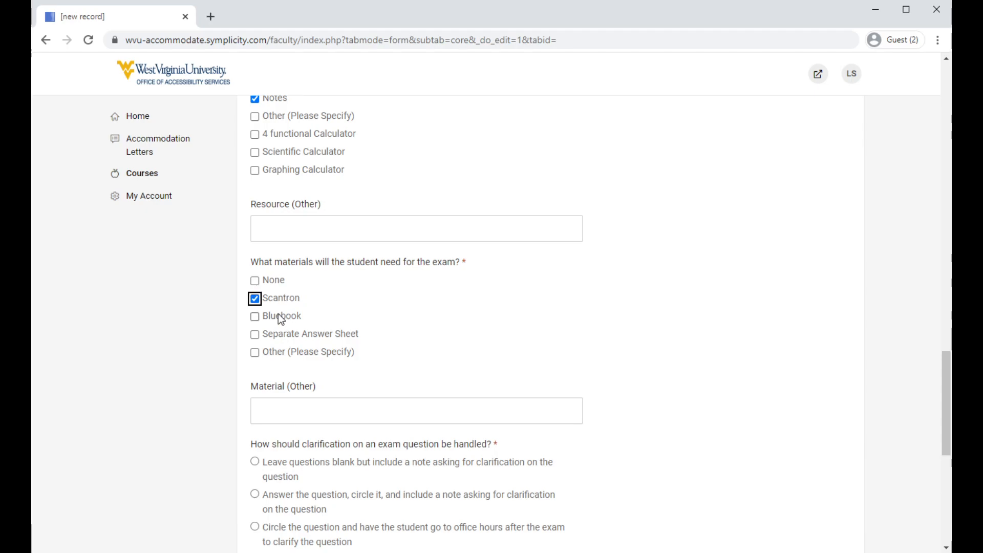
{"action": "left_click", "coordinate": [271, 316]}
{"action": "left_click", "coordinate": [281, 299]}
{"action": "scroll", "coordinate": [349, 309], "scroll_direction": "down", "scroll_amount": 4}
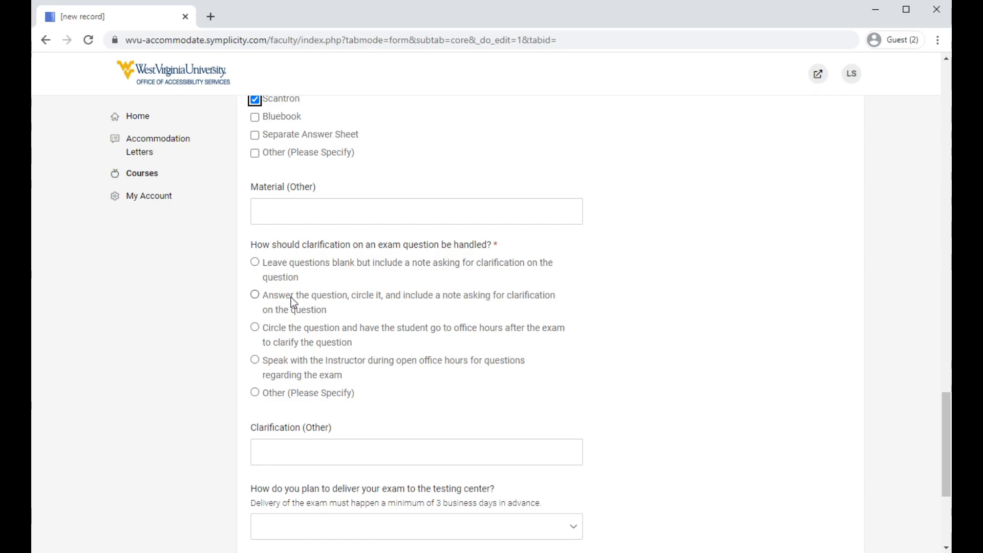
Choose circling the question and sending the student to office hours for clarification, and set exam delivery to Upload the exam to SAMM Account.
{"action": "left_click", "coordinate": [288, 326]}
{"action": "scroll", "coordinate": [509, 287], "scroll_direction": "down", "scroll_amount": 3}
{"action": "scroll", "coordinate": [689, 261], "scroll_direction": "down", "scroll_amount": 2}
{"action": "left_click", "coordinate": [471, 312]}
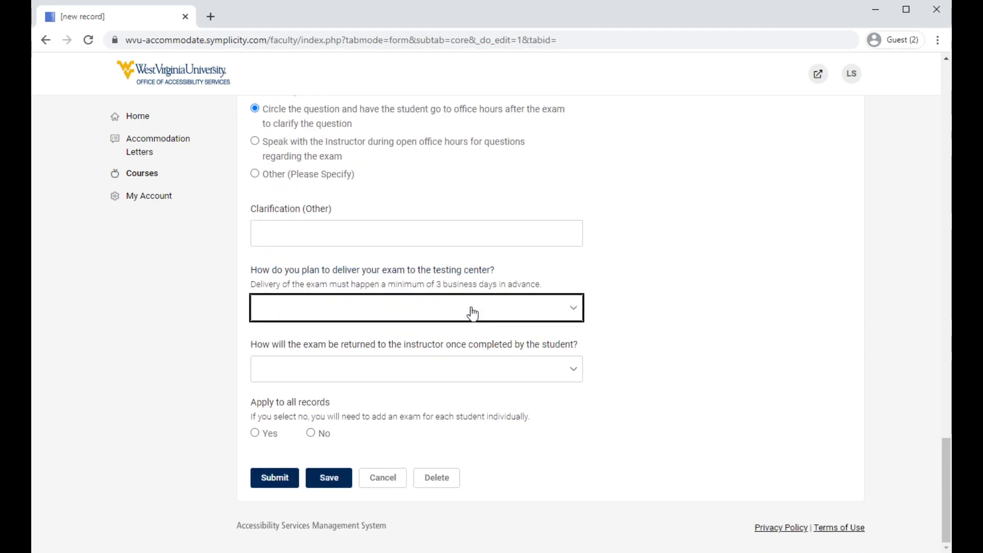
{"action": "left_click", "coordinate": [445, 337]}
Set the completed exam's return method to Pick up exam from OAS Testing Center.
{"action": "left_click", "coordinate": [397, 372]}
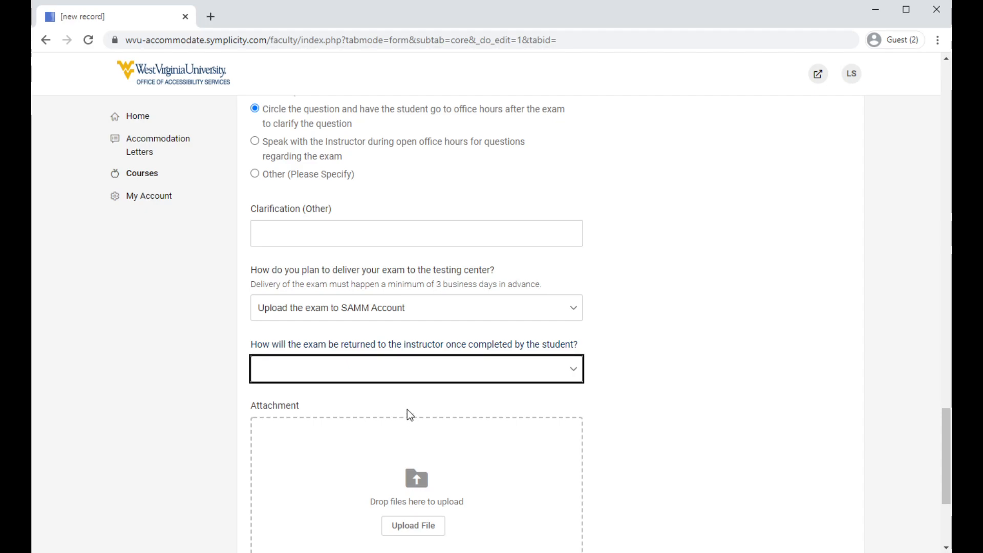
{"action": "key", "text": "Down"}
{"action": "left_click", "coordinate": [675, 351]}
Set Apply to all records to Yes and submit the exam request without attaching a file.
{"action": "scroll", "coordinate": [656, 352], "scroll_direction": "down", "scroll_amount": 4}
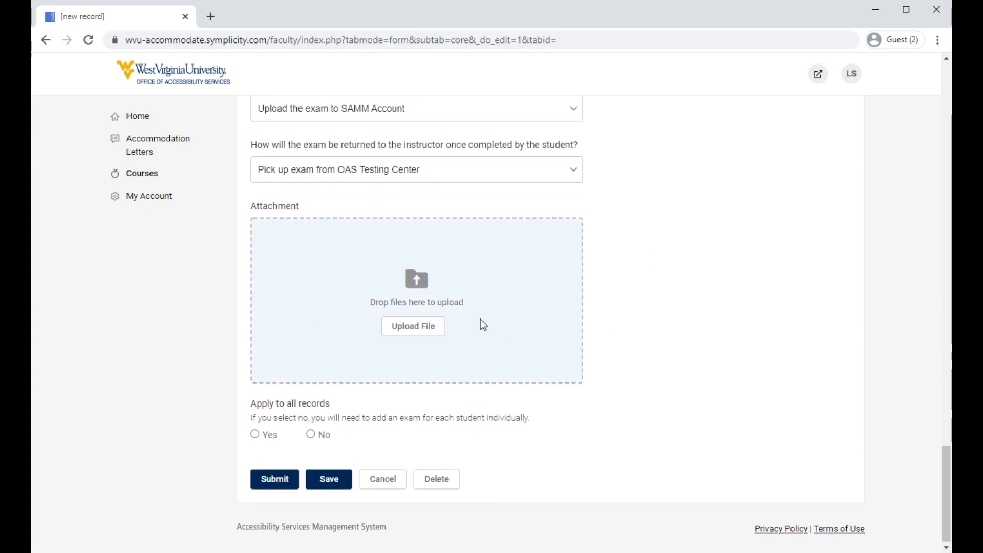
{"action": "left_click", "coordinate": [389, 330]}
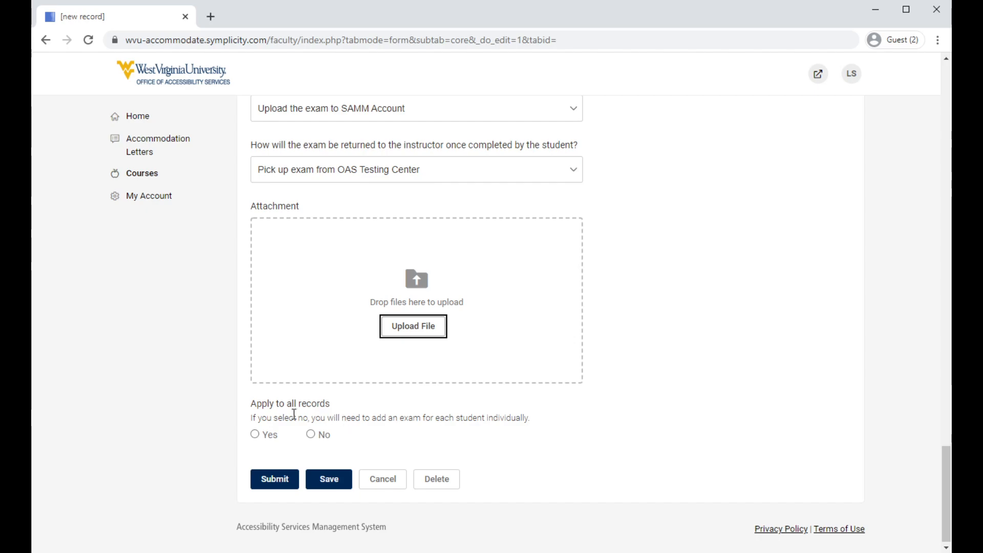
{"action": "left_click_drag", "start_coordinate": [250, 404], "coordinate": [344, 408]}
{"action": "left_click", "coordinate": [344, 408]}
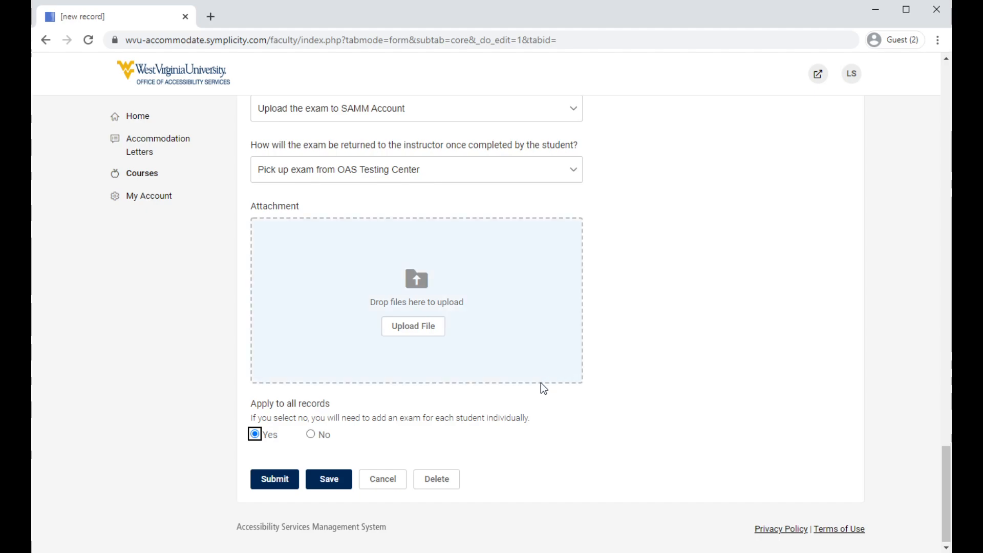
{"action": "left_click", "coordinate": [283, 492]}
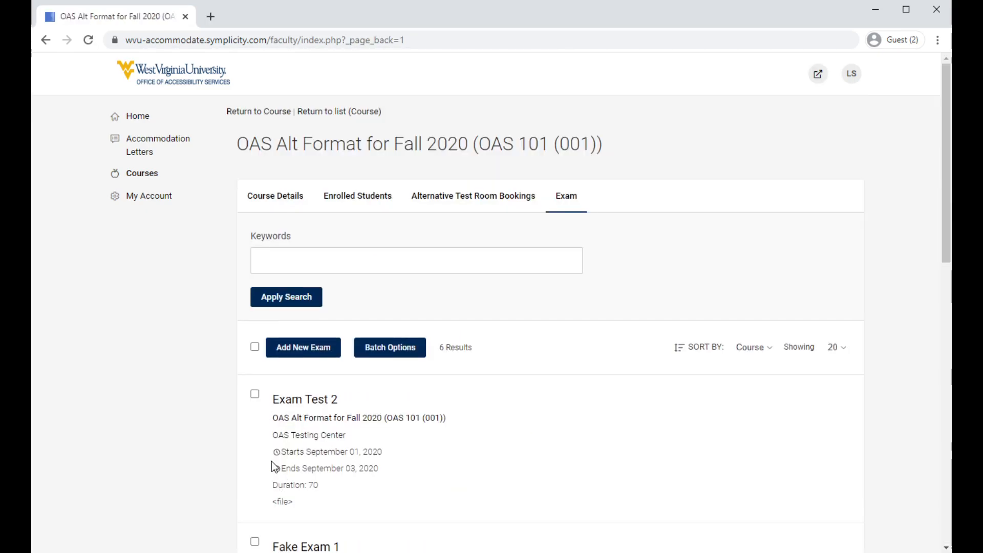
Open the Quiz 2 exam record to review its details and attachment area, and return to the exam list without saving changes.
{"action": "scroll", "coordinate": [271, 462], "scroll_direction": "down", "scroll_amount": 12}
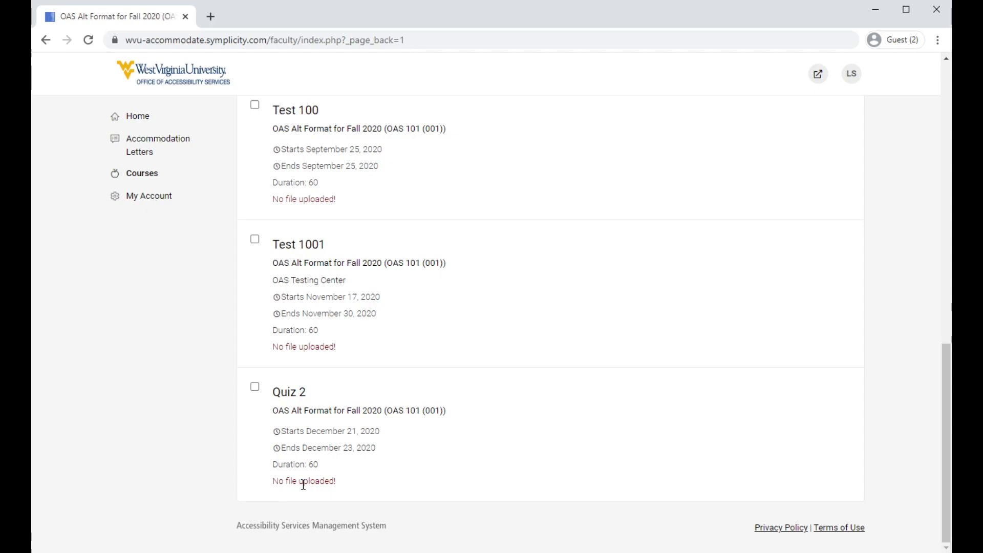
{"action": "left_click", "coordinate": [302, 393]}
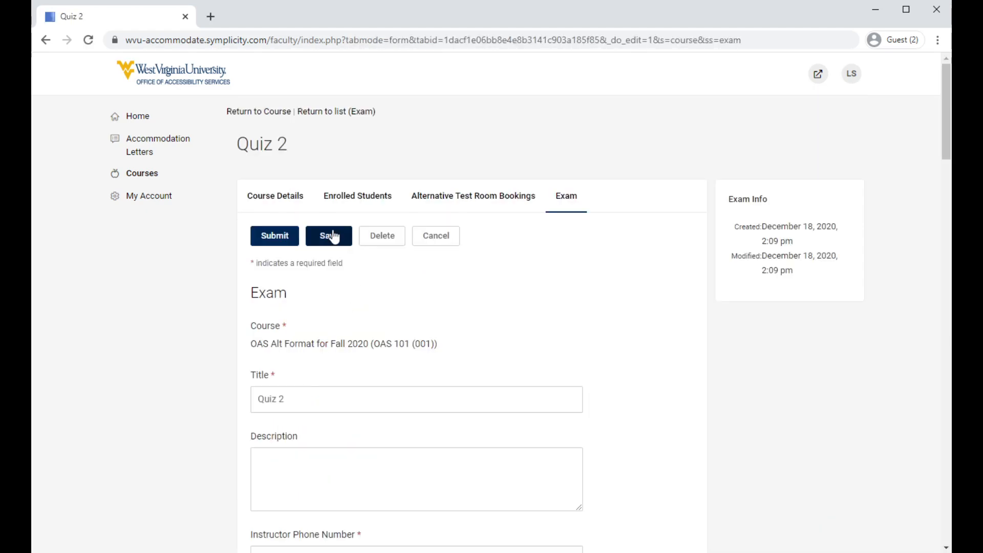
{"action": "scroll", "coordinate": [299, 333], "scroll_direction": "down", "scroll_amount": 20}
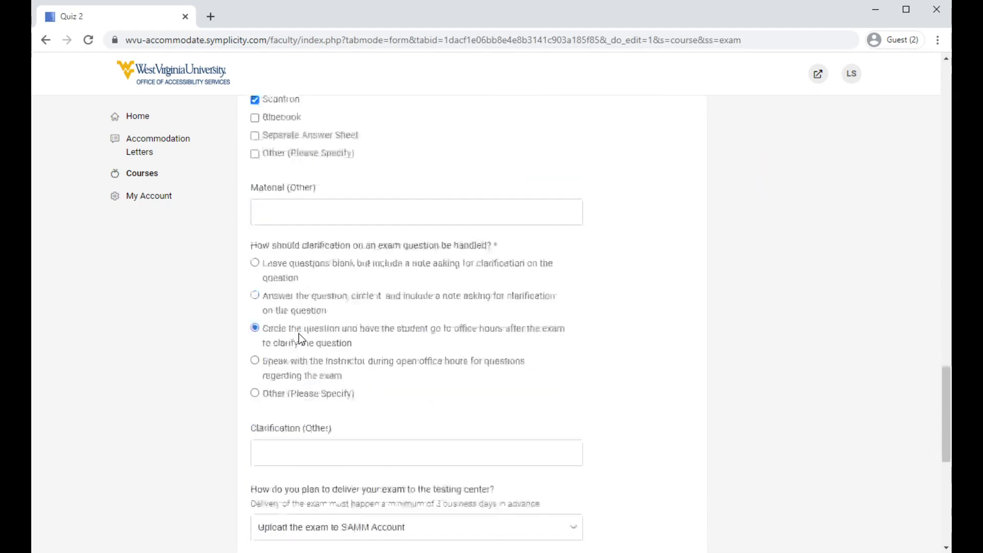
{"action": "scroll", "coordinate": [299, 333], "scroll_direction": "down", "scroll_amount": 10}
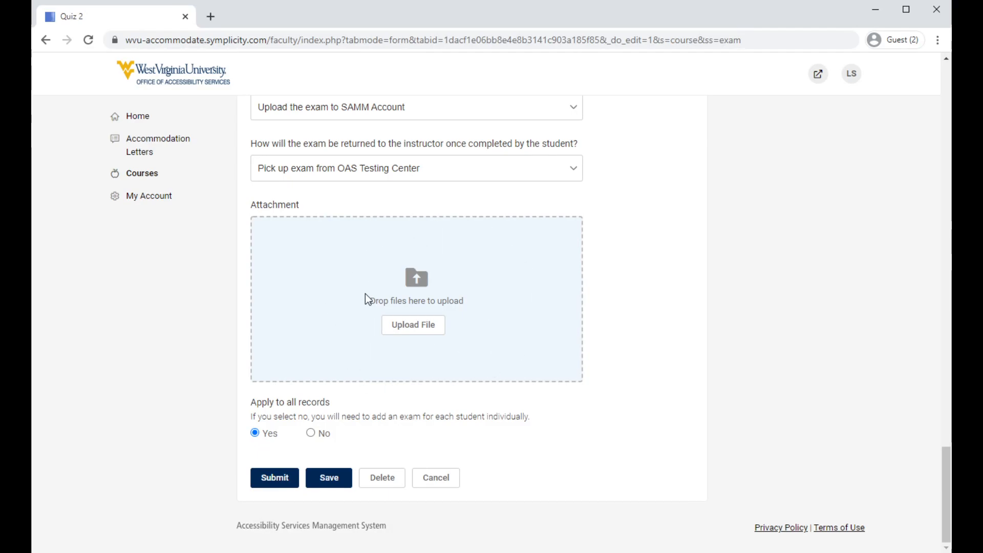
{"action": "left_click", "coordinate": [449, 486]}
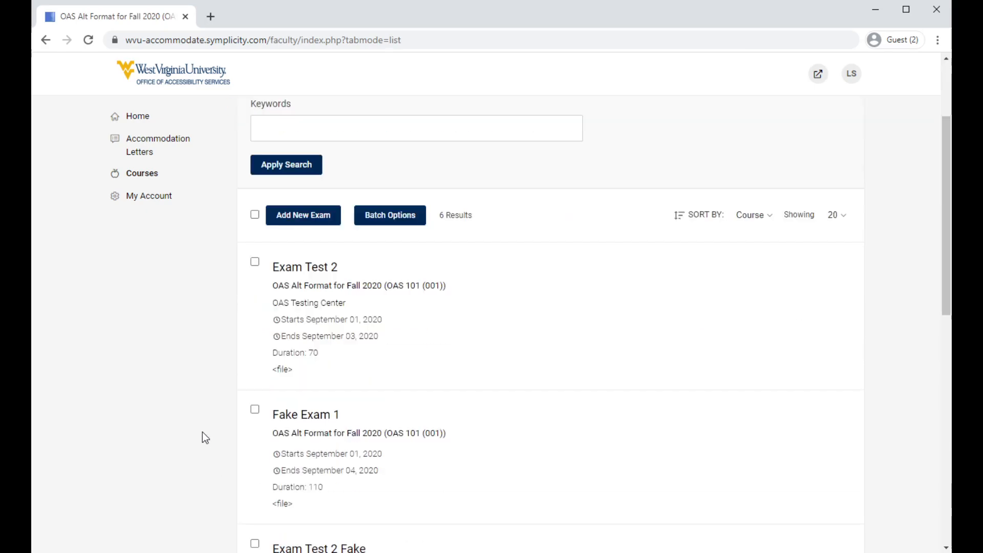
{"action": "scroll", "coordinate": [202, 431], "scroll_direction": "down", "scroll_amount": 10}
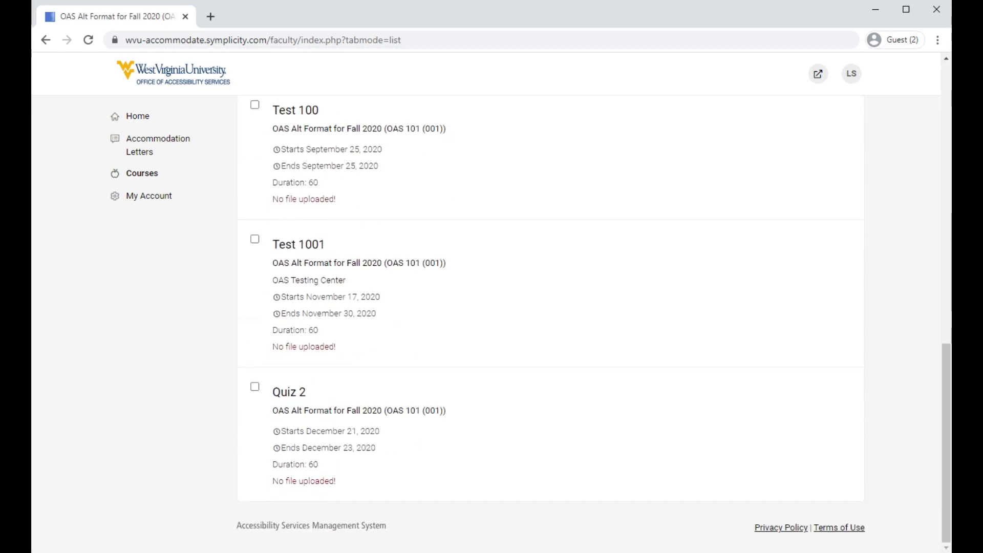